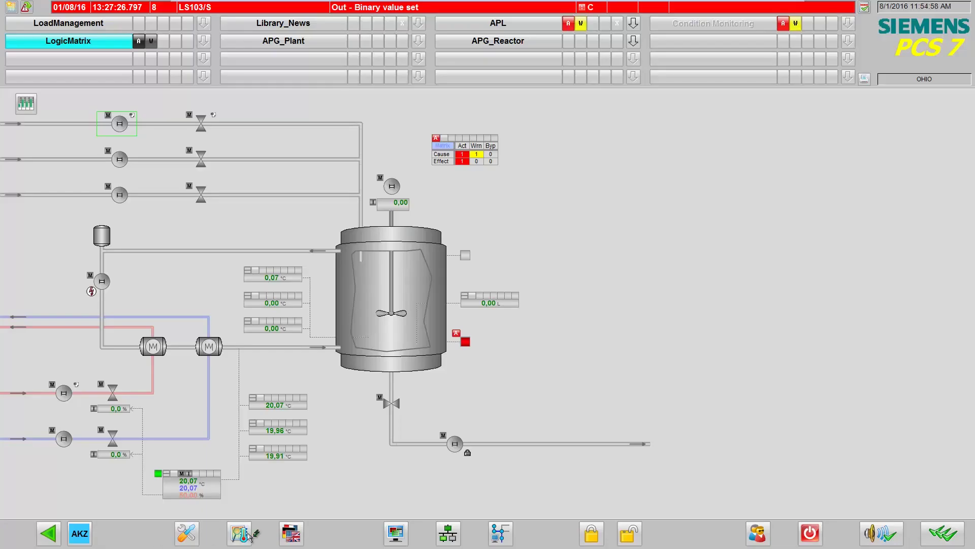
# Step: Open the PCS 7 measuring point browser from the bottom toolbar
pyautogui.click(245, 536)
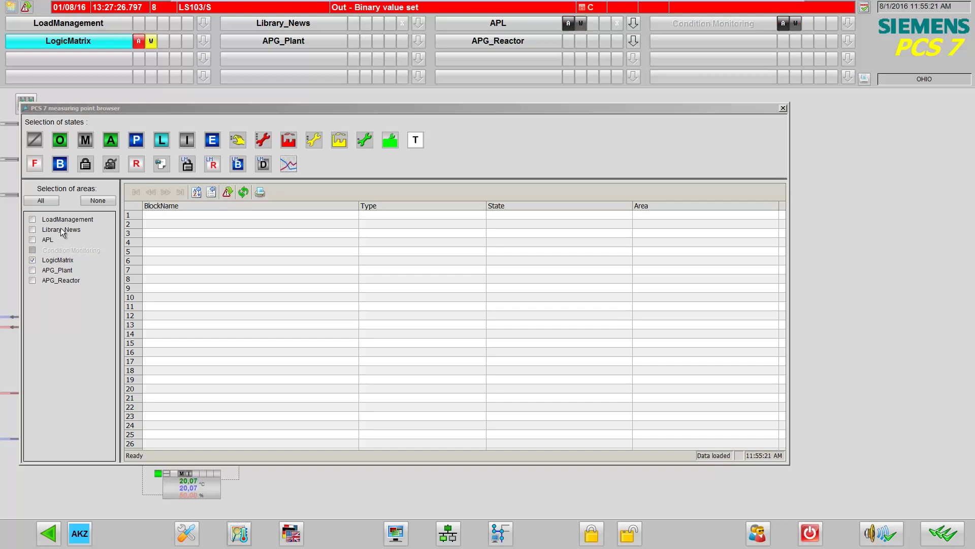
# Step: Tick the LoadManagement, Library_News and APL areas in Selection of areas
pyautogui.click(33, 220)
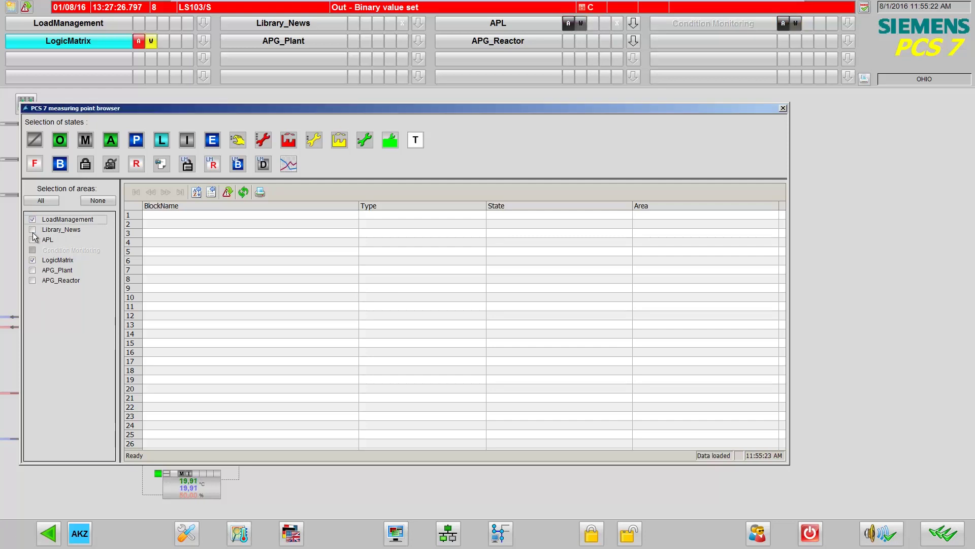
pyautogui.click(33, 230)
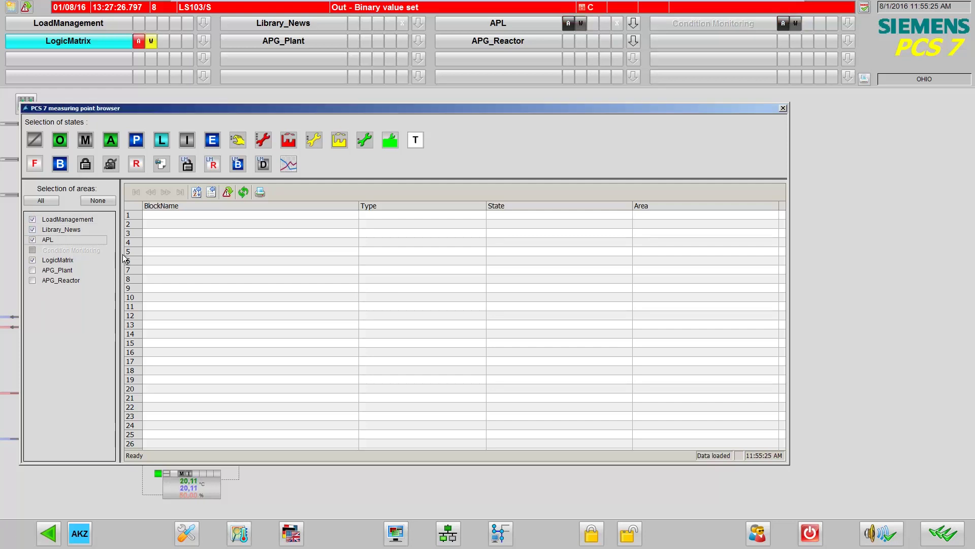
pyautogui.click(33, 271)
# Step: Filter the point list by the Automatic mode and Active memo states
pyautogui.click(111, 140)
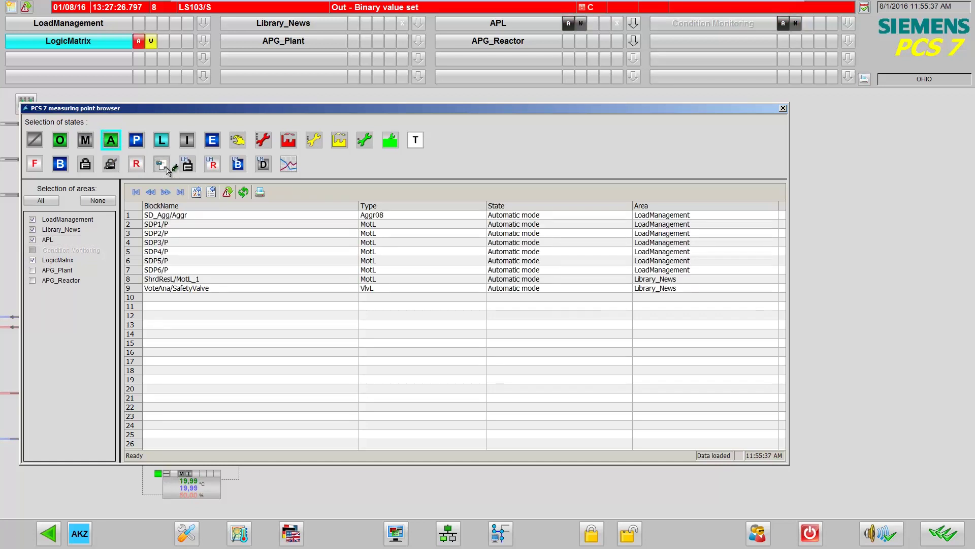
pyautogui.click(162, 165)
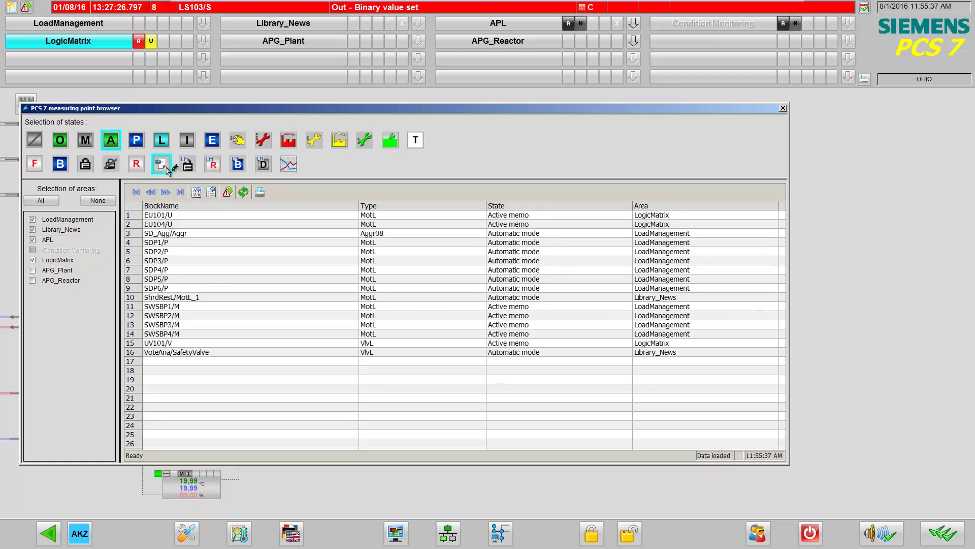
# Step: Sort the sixteen listed points by State, ascending
pyautogui.click(199, 192)
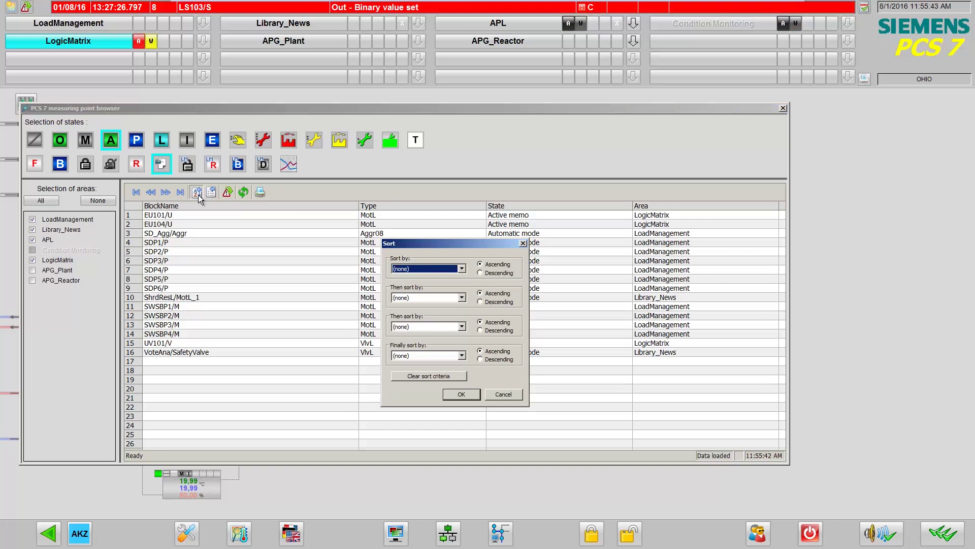
pyautogui.click(462, 271)
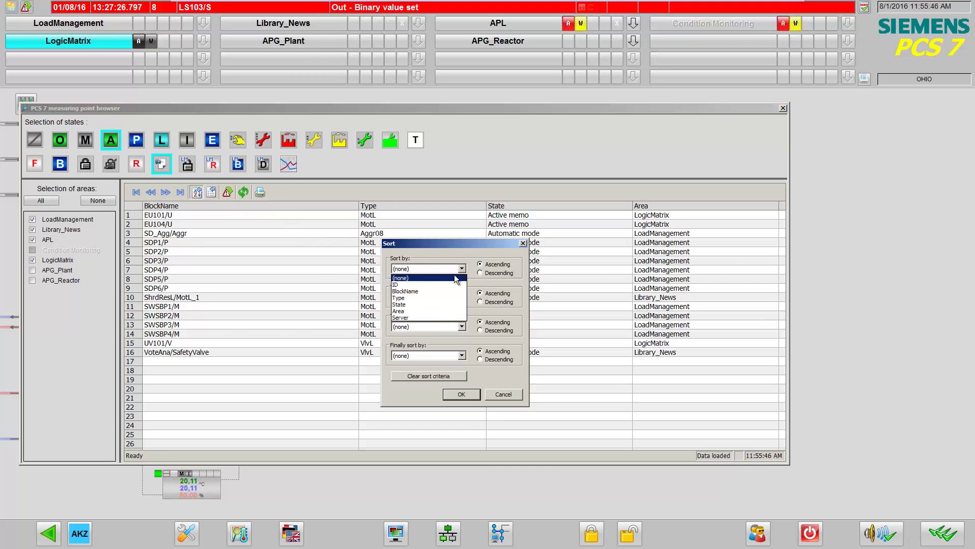
pyautogui.click(429, 305)
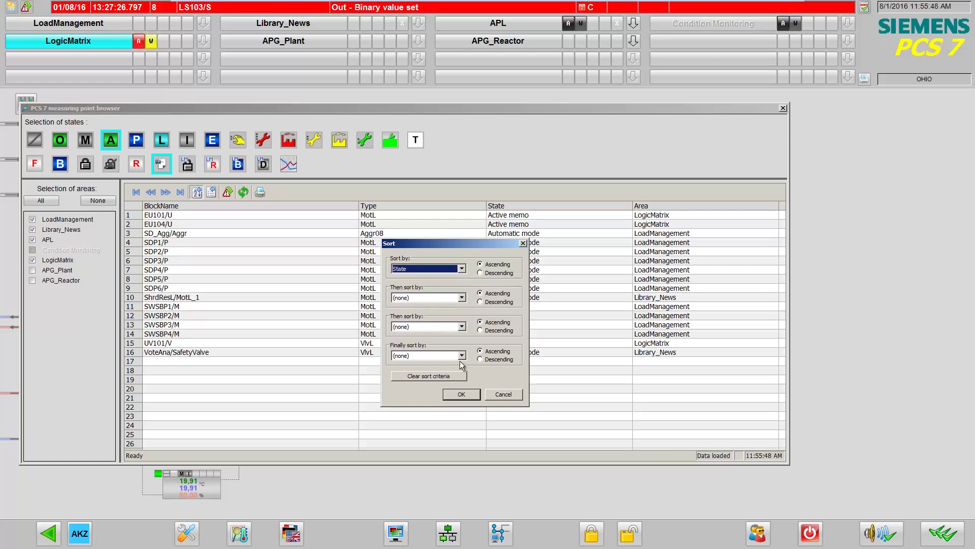
pyautogui.click(463, 395)
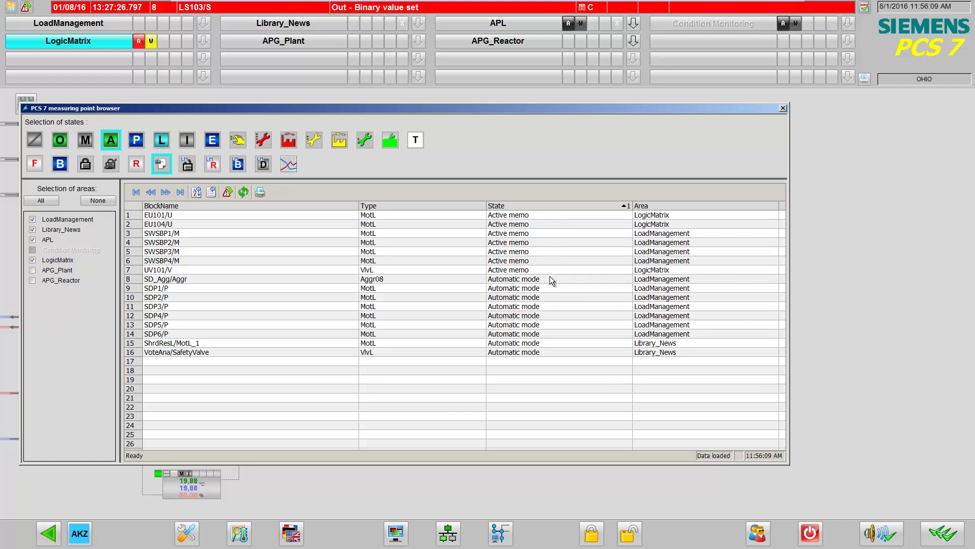
# Step: Select the SWSBP1/M motor in the results and drag the browser aside to reveal the plant picture
pyautogui.click(517, 235)
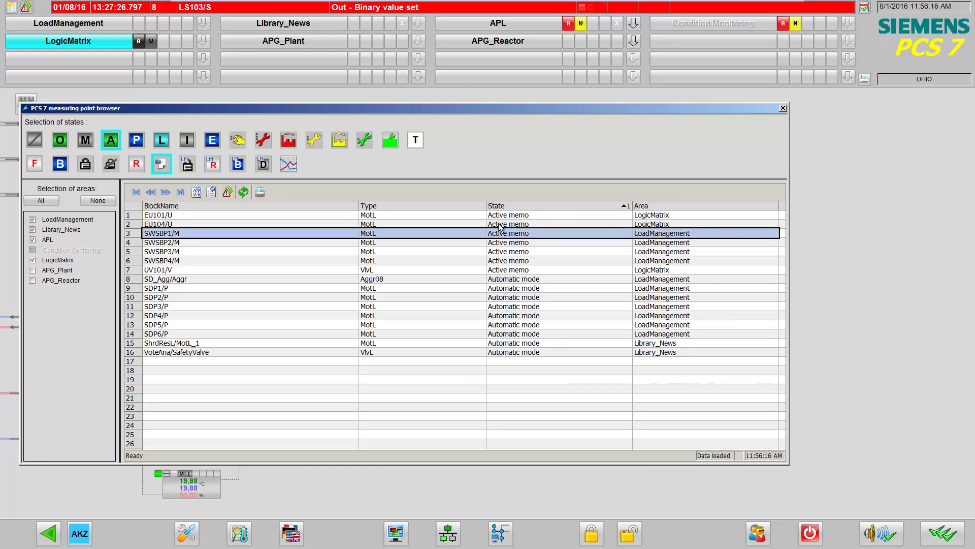
pyautogui.moveTo(399, 111); pyautogui.dragTo(619, 134)
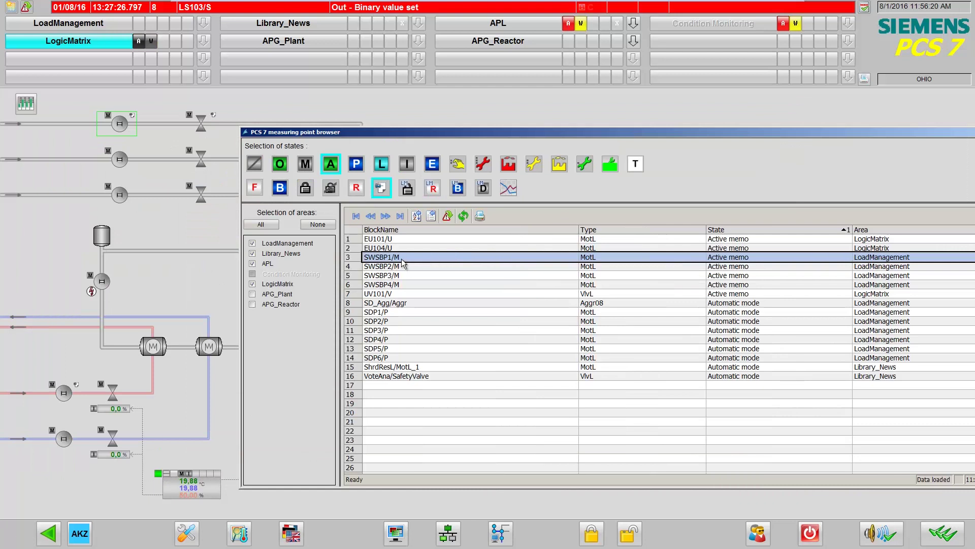
# Step: Jump to SWSBP1/M's LoadManagement picture, then reposition the browser over the display
pyautogui.click(449, 218)
pyautogui.click(429, 135)
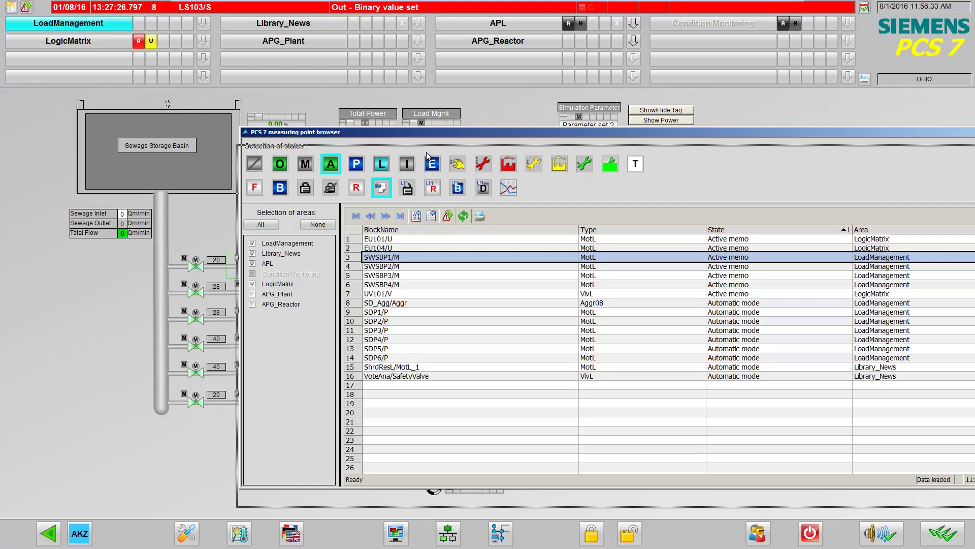
pyautogui.moveTo(426, 152)
pyautogui.mouseDown()
pyautogui.moveTo(572, 295)
pyautogui.moveTo(498, 294)
pyautogui.mouseUp()
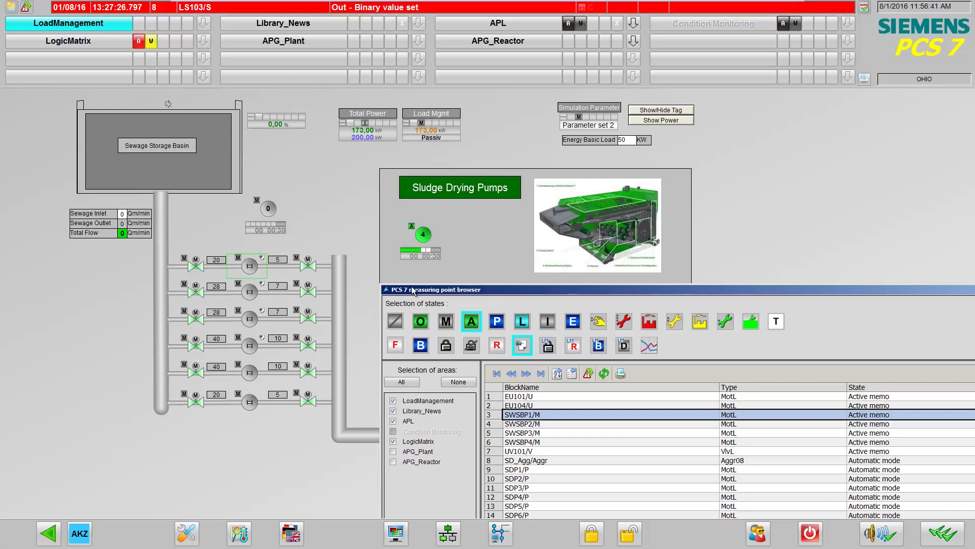
pyautogui.moveTo(427, 290)
pyautogui.mouseDown()
pyautogui.moveTo(346, 157)
pyautogui.moveTo(231, 115)
pyautogui.mouseUp()
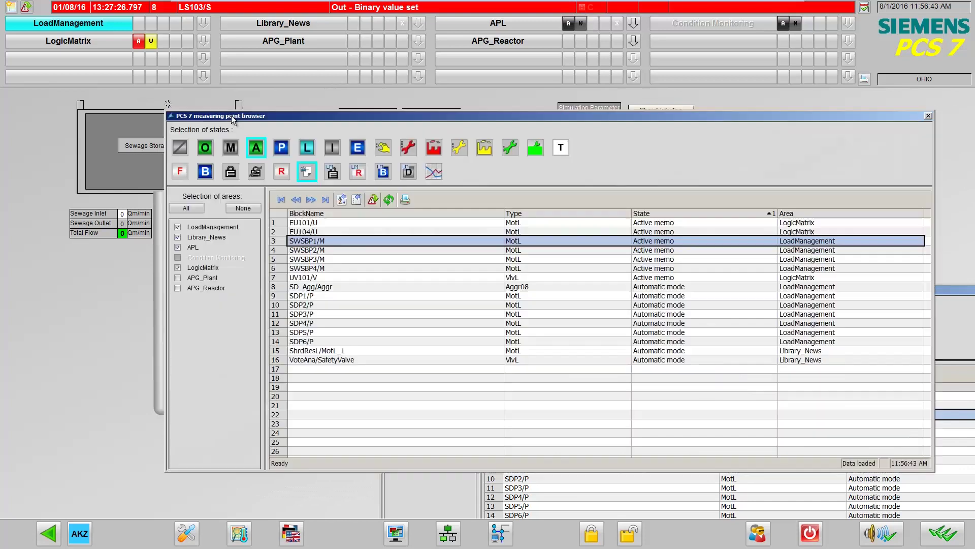